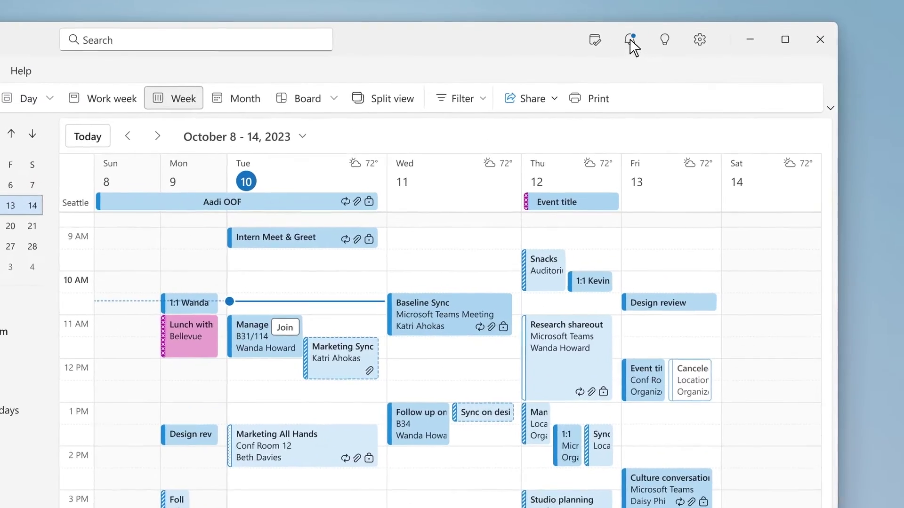
Step: Open the Tips pane to see what's new in Outlook, including saving declined events
left_click(630, 41)
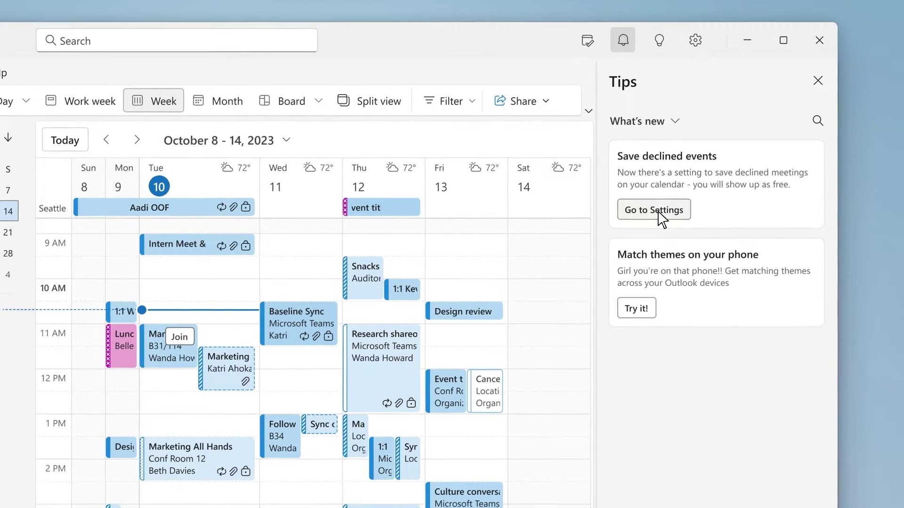
Step: Turn on 'Show declined events on your calendar' in Events and invitations settings, and save
left_click(659, 211)
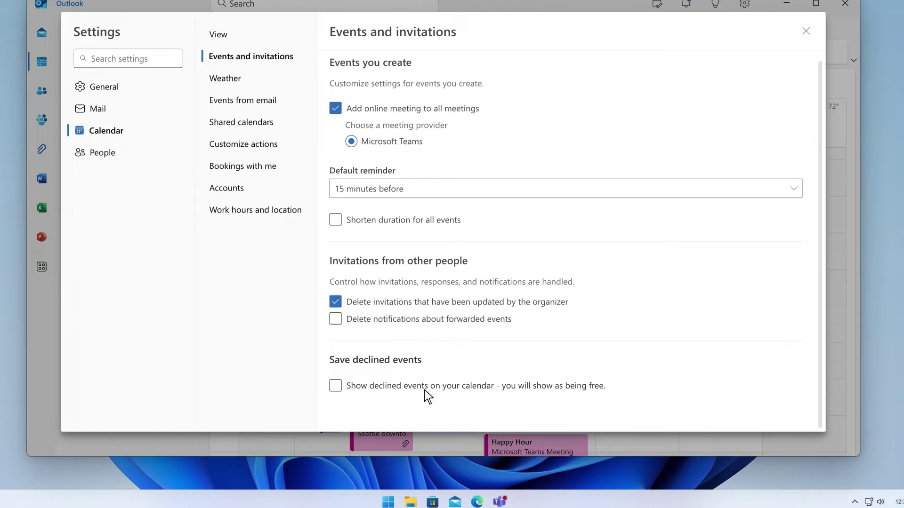
left_click(335, 387)
left_click(736, 417)
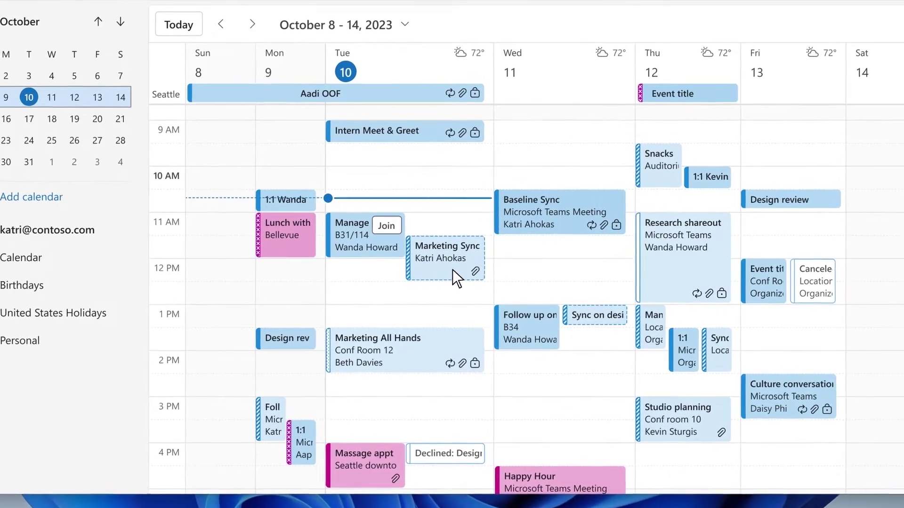
Step: Decline the Marketing Sync meeting and confirm it still shows on Tuesday as Declined
left_click(440, 262)
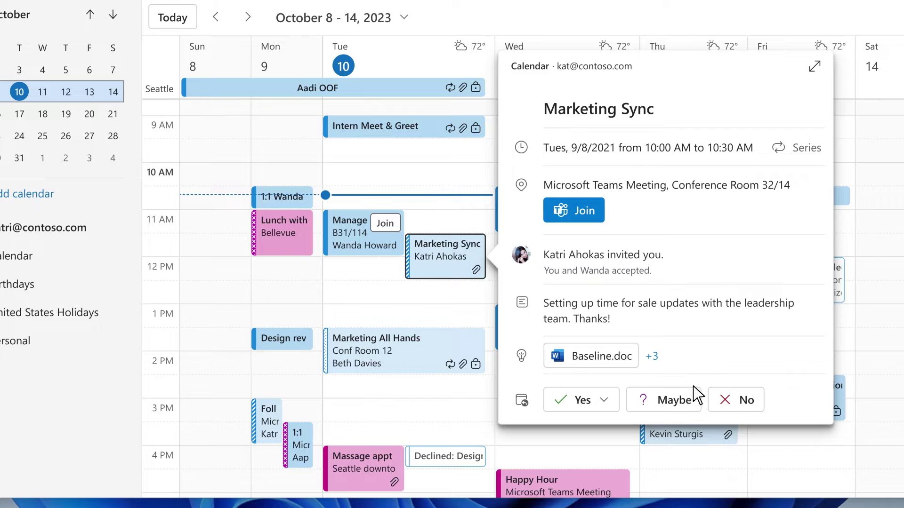
left_click(732, 406)
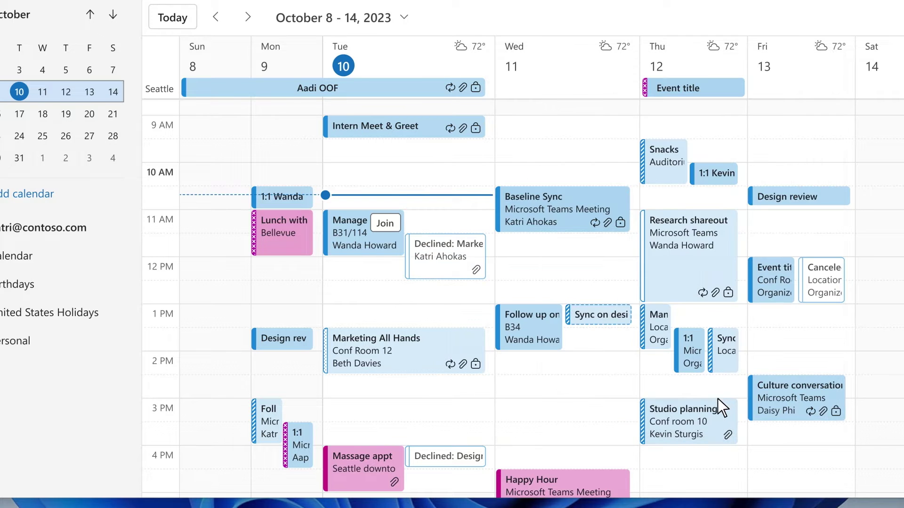
left_click(416, 263)
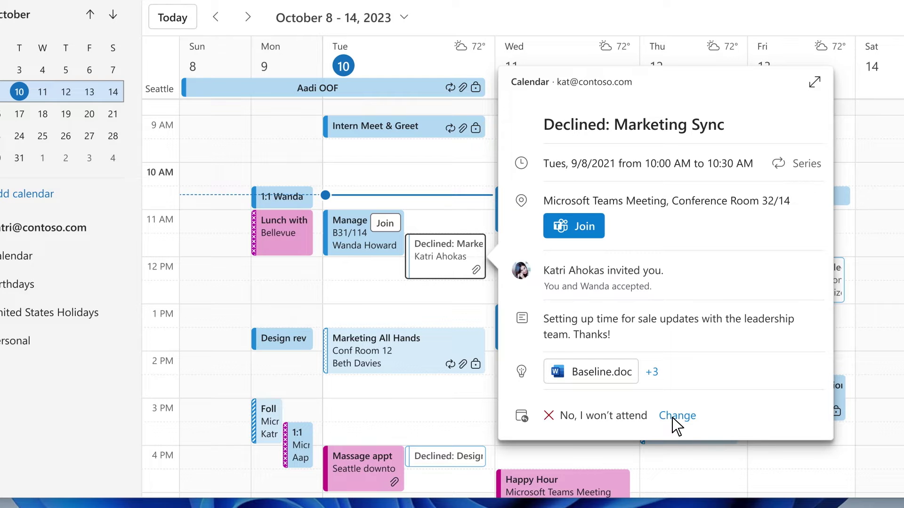
key("Escape")
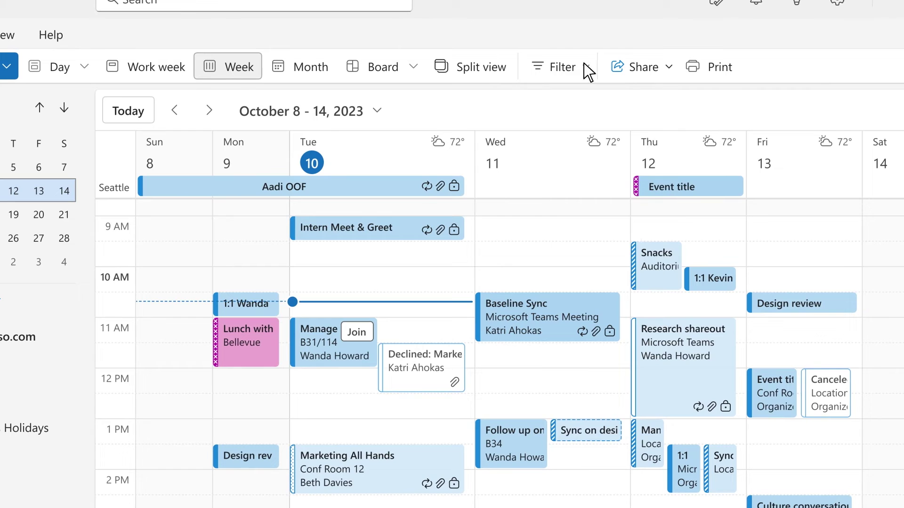
left_click(587, 65)
Step: Uncheck Declined in the Meetings filter, then open the Profitable Projects Pitch & Plan recap
mouse_move(658, 174)
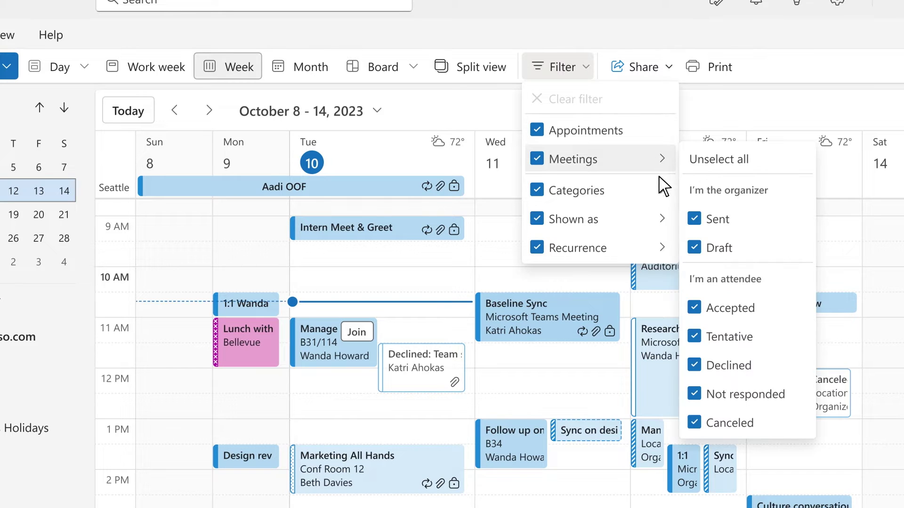
left_click(743, 370)
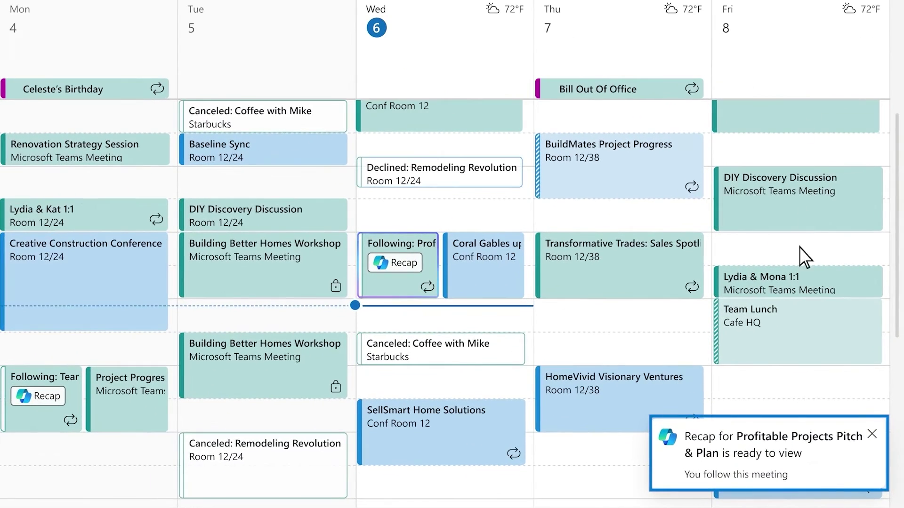
left_click(803, 473)
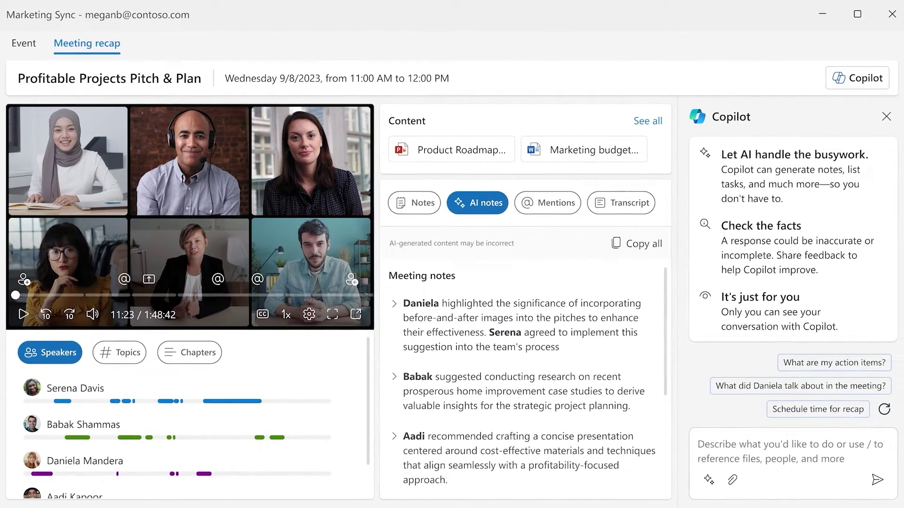
Step: Ask Copilot 'What are my action items?' about the Profitable Projects Pitch & Plan meeting
left_click(849, 362)
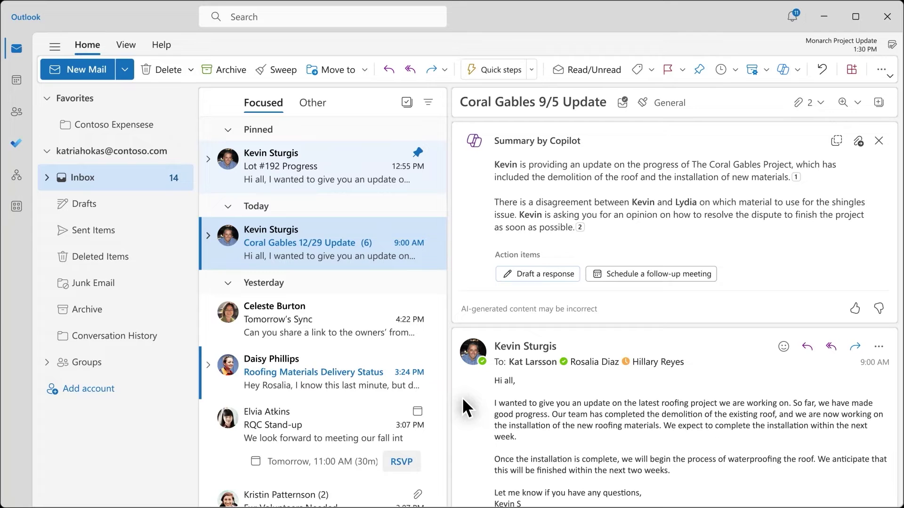
Step: Have Copilot draft a 'Discuss Coral Gables roof cladding options' follow-up meeting and review its agenda
left_click(702, 274)
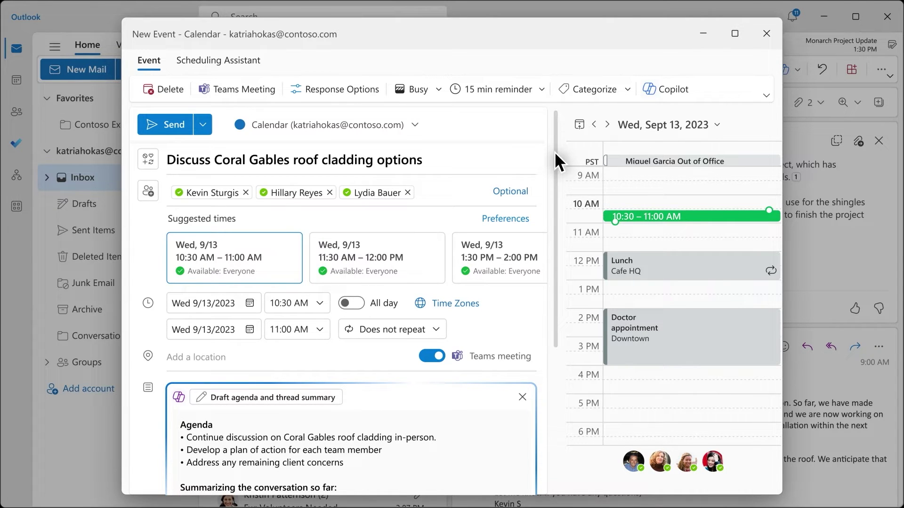
left_click_drag(554, 151, 554, 296)
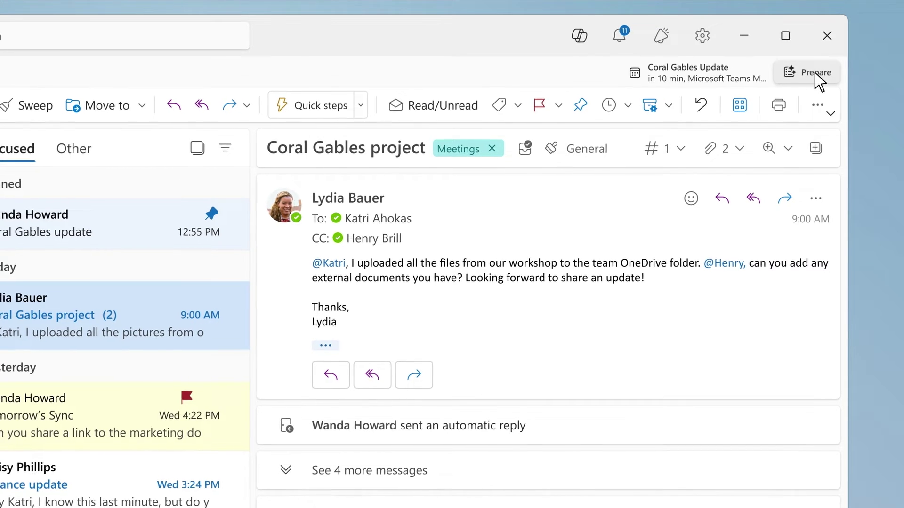
Step: Review Copilot's Coral Gables Update prep summary, action items and related documents
left_click(816, 74)
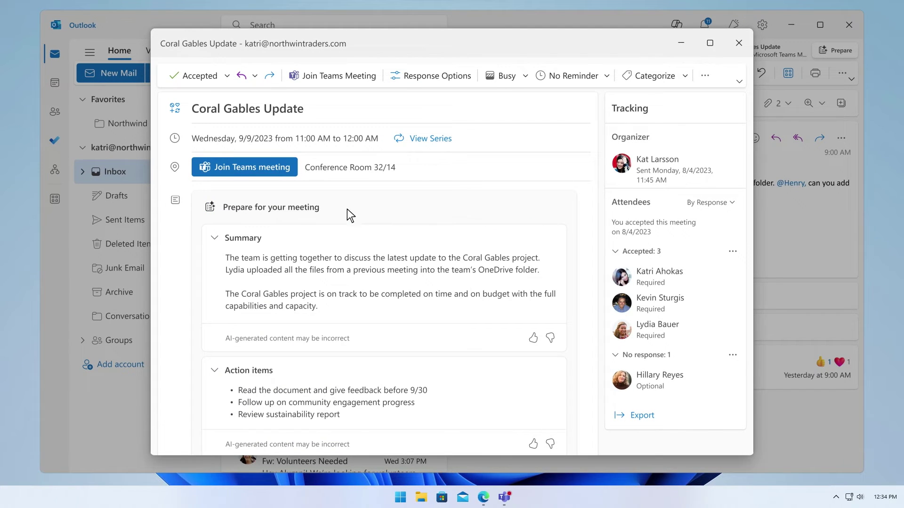
scroll(270, 239, "down", 3)
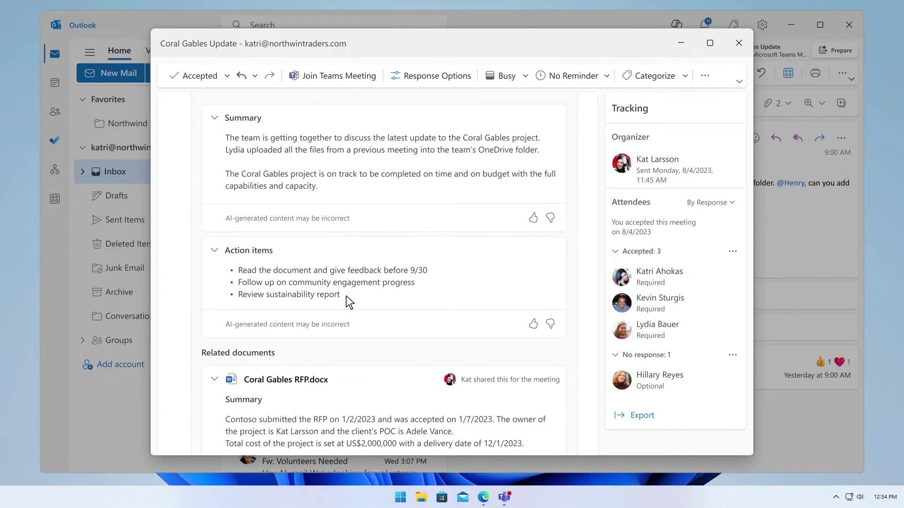
scroll(346, 296, "down", 4)
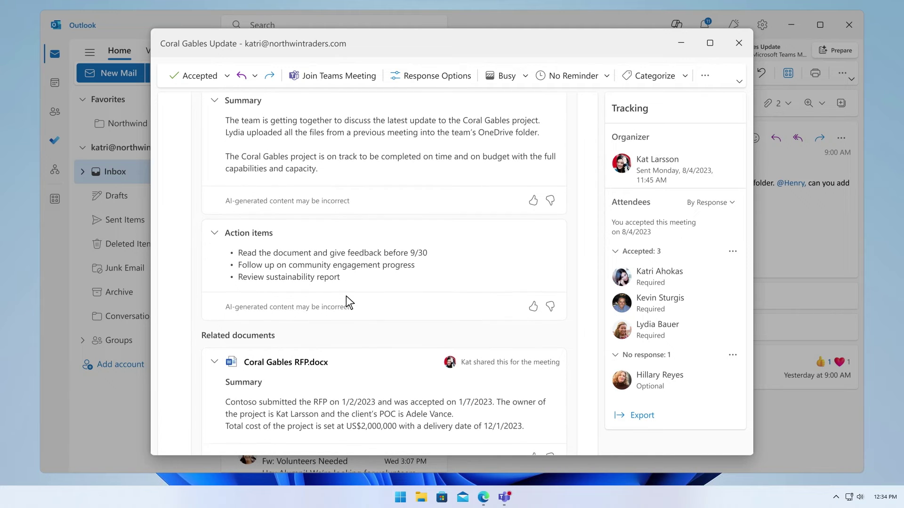
scroll(346, 295, "down", 2)
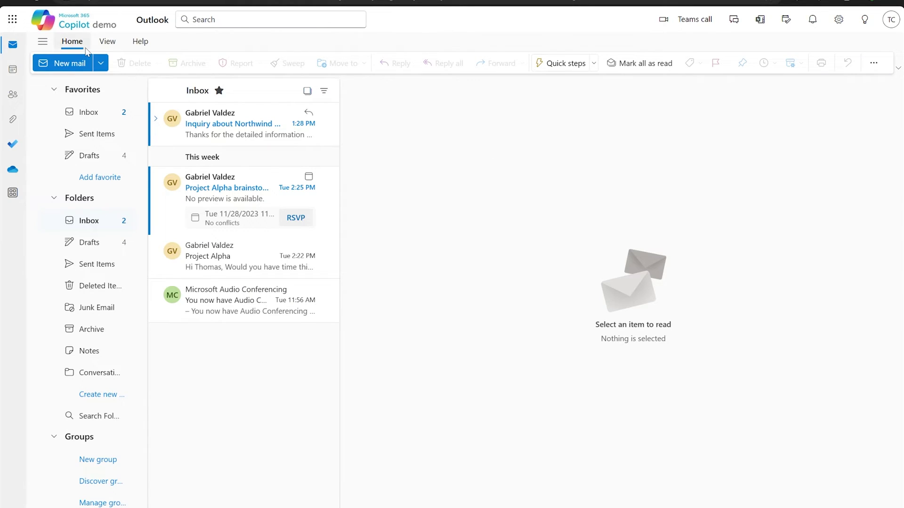
left_click(70, 63)
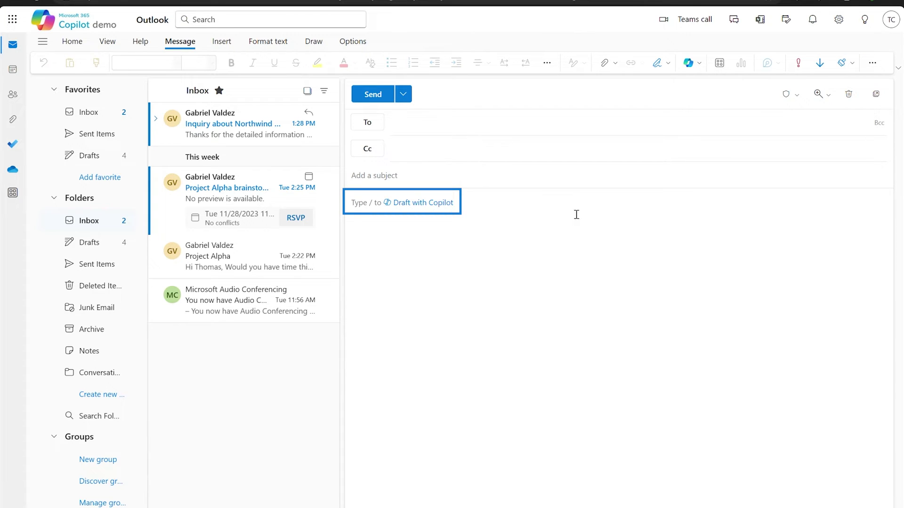
Step: Have Copilot draft an email from the prompt 'Congratulate team on Coral Gables project from February.'
left_click(698, 69)
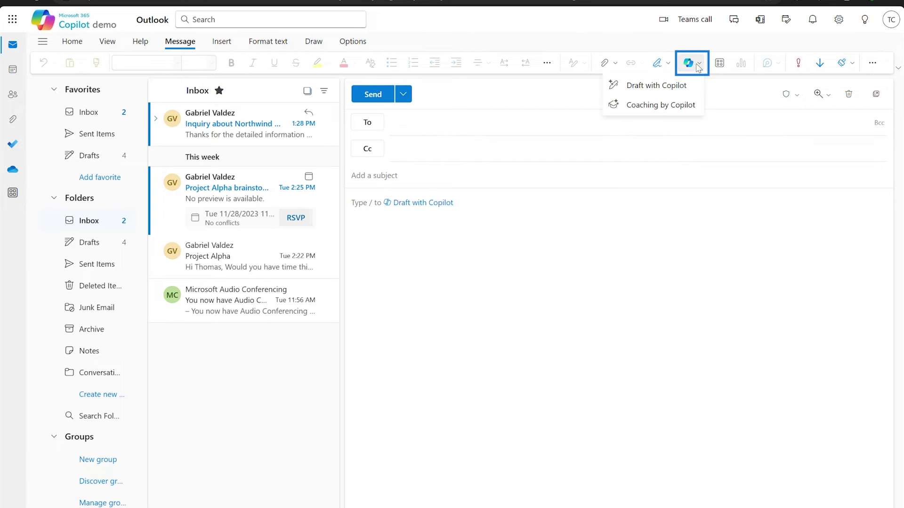
left_click(695, 90)
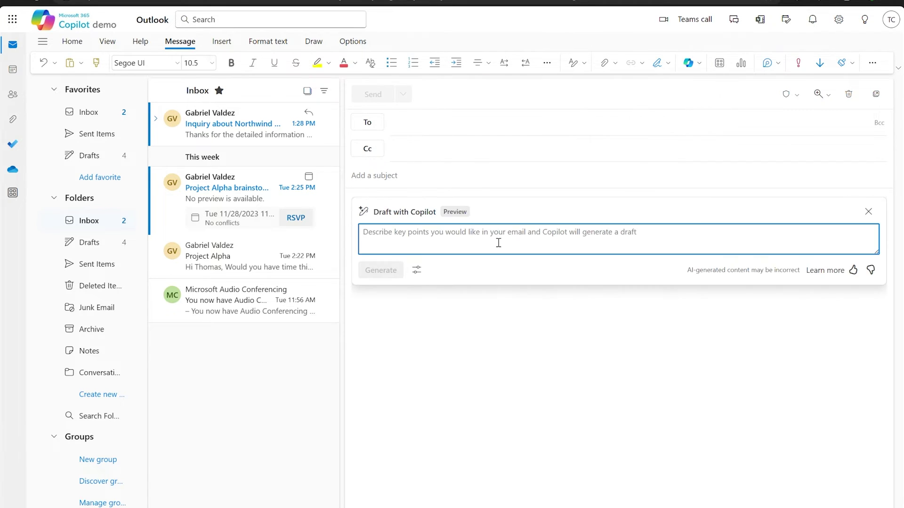
type("Congratulate team on Coral Gab")
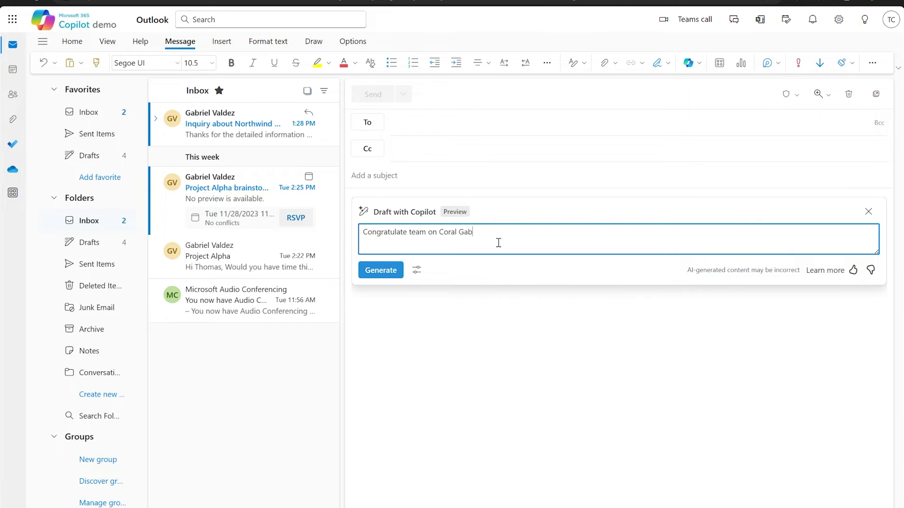
type("les project from February.")
left_click(381, 273)
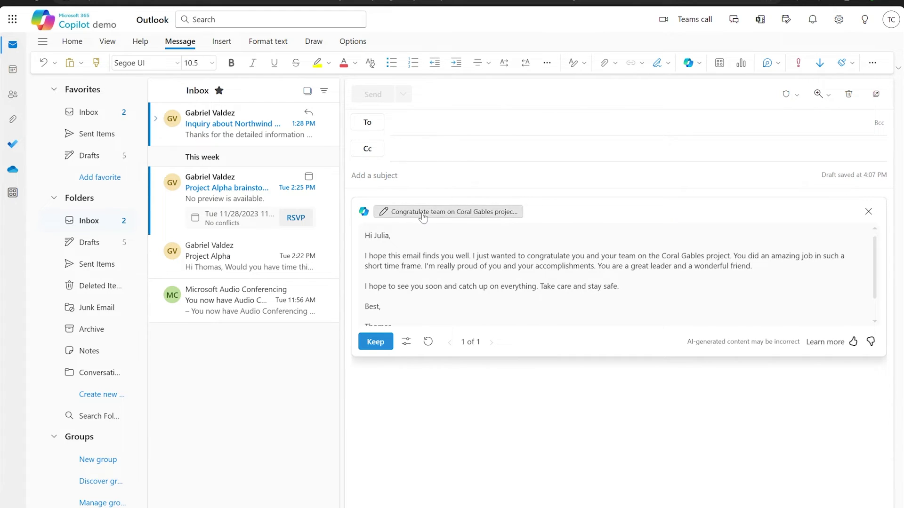
Step: Add 'Customer was very happy with our speed and professionalism.' to the prompt and regenerate with adjusted tone
left_click(424, 211)
type("Customer was very happy with our speed and professionalism.")
left_click(380, 275)
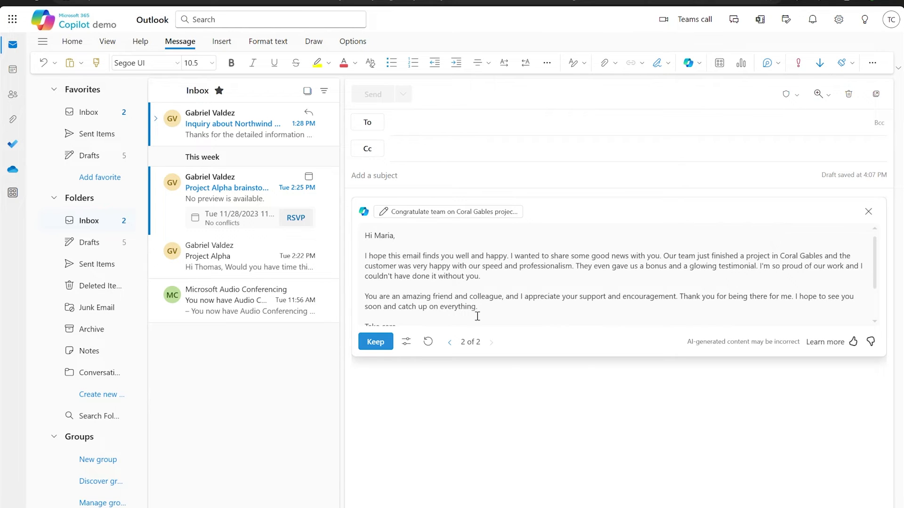
left_click(406, 342)
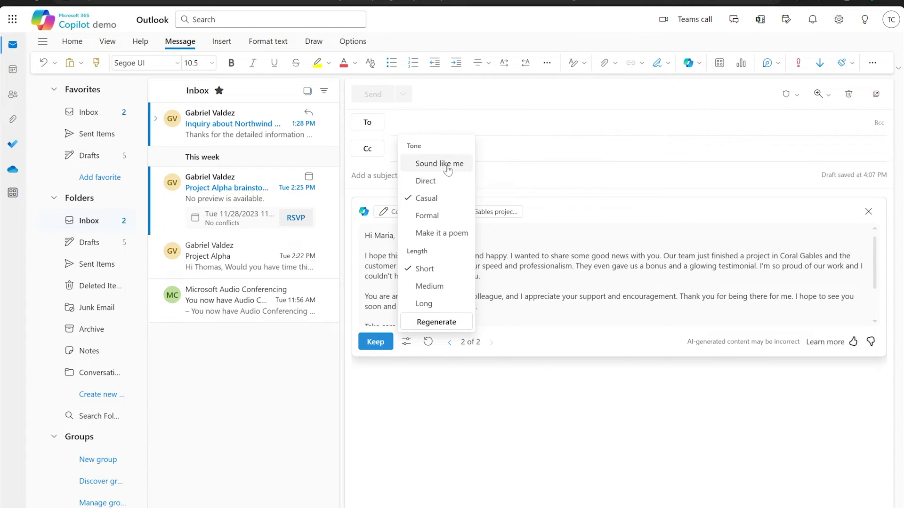
left_click(464, 322)
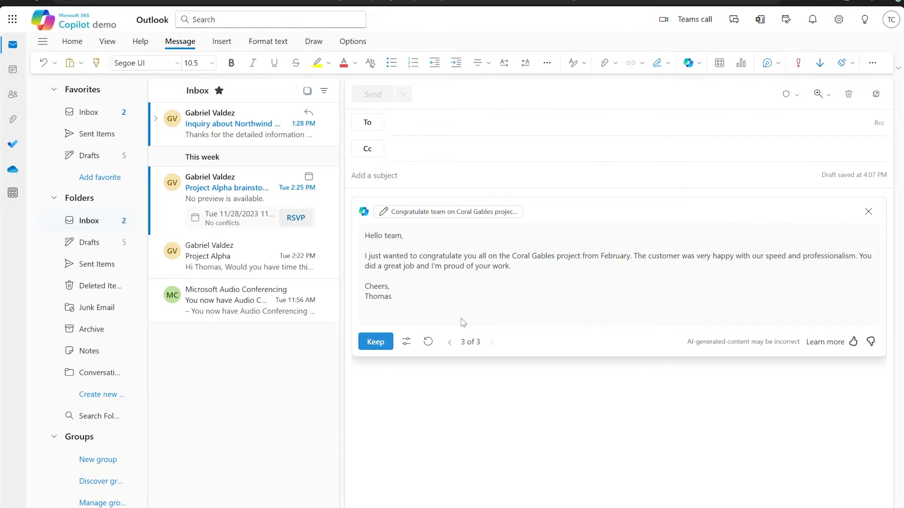
Step: Compare the draft versions and keep the 'Hello team' draft in the message body
left_click(450, 343)
left_click(450, 346)
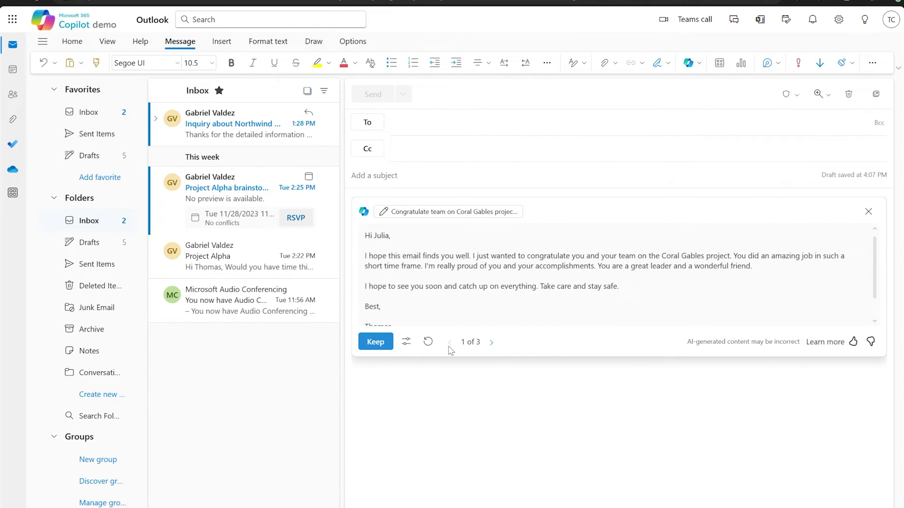
left_click(494, 344)
left_click(494, 343)
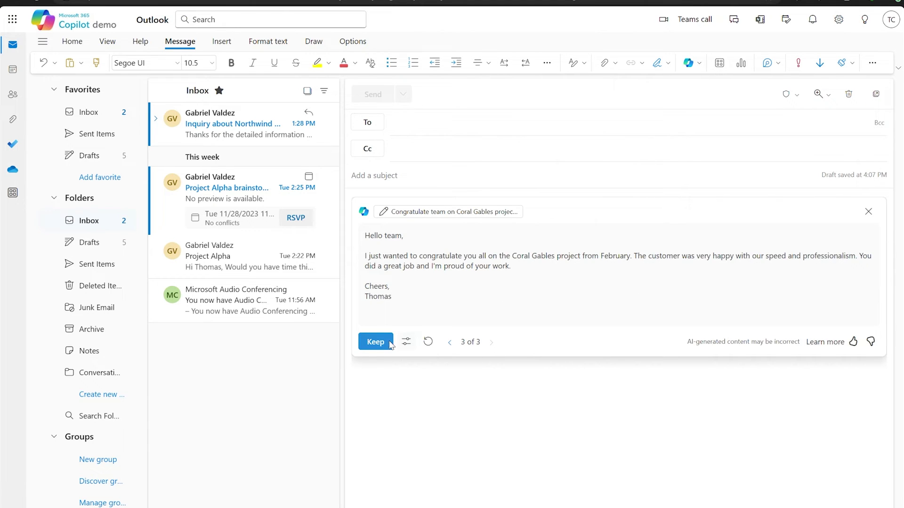
left_click(376, 342)
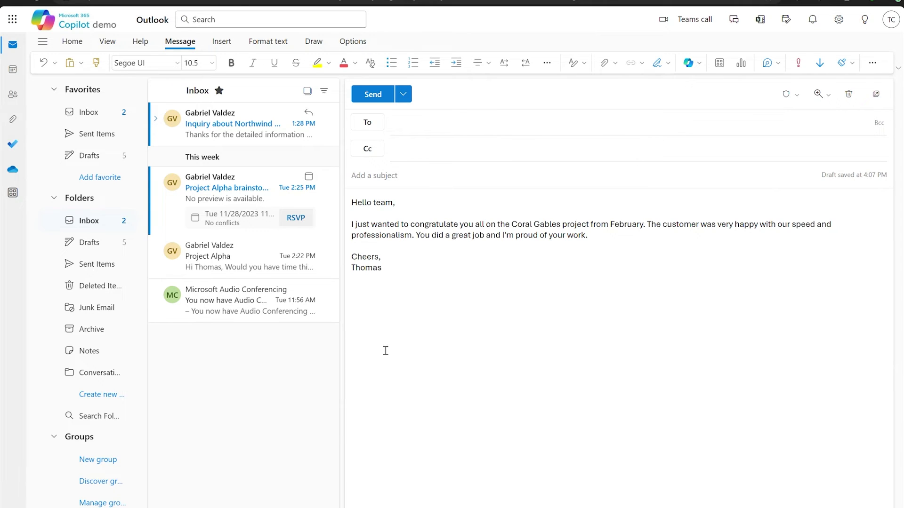
left_click(216, 256)
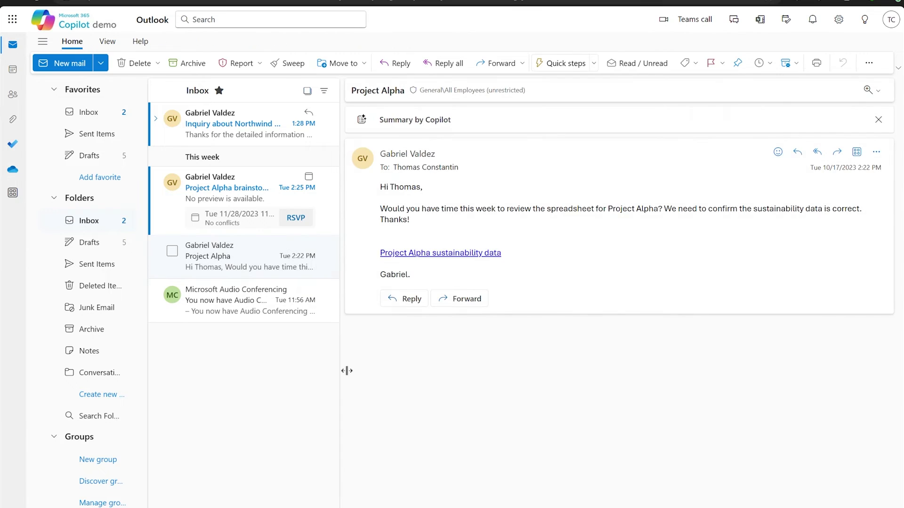
Step: Reply to the Project Alpha email with Copilot's 'Available tomorrow' draft in the 'Sound like me' tone
left_click(411, 299)
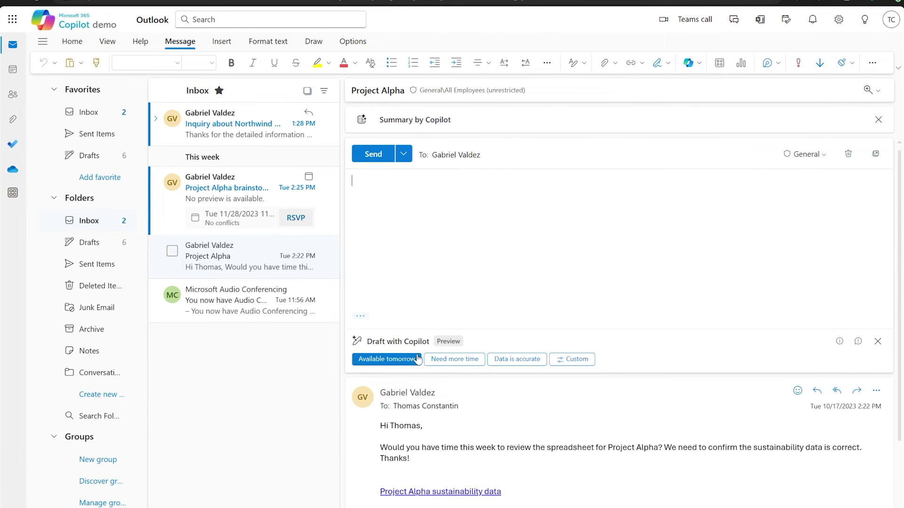
left_click(387, 359)
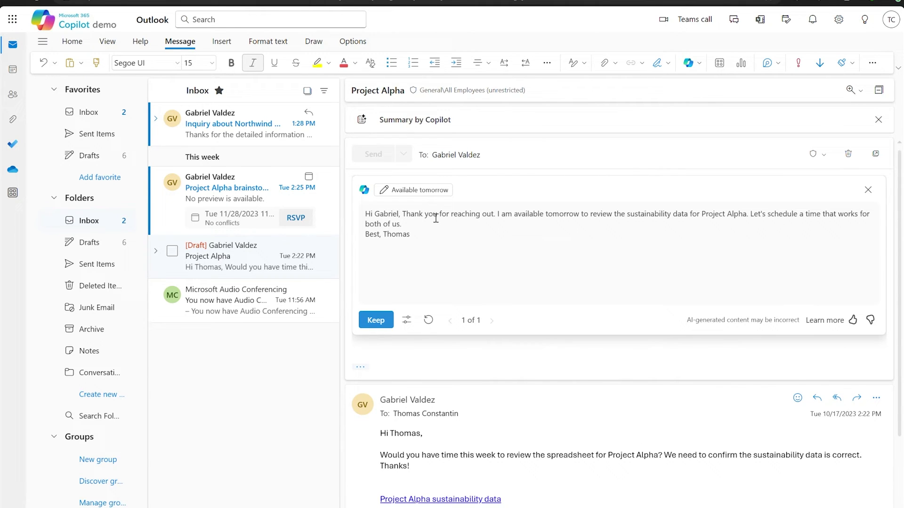
left_click(424, 195)
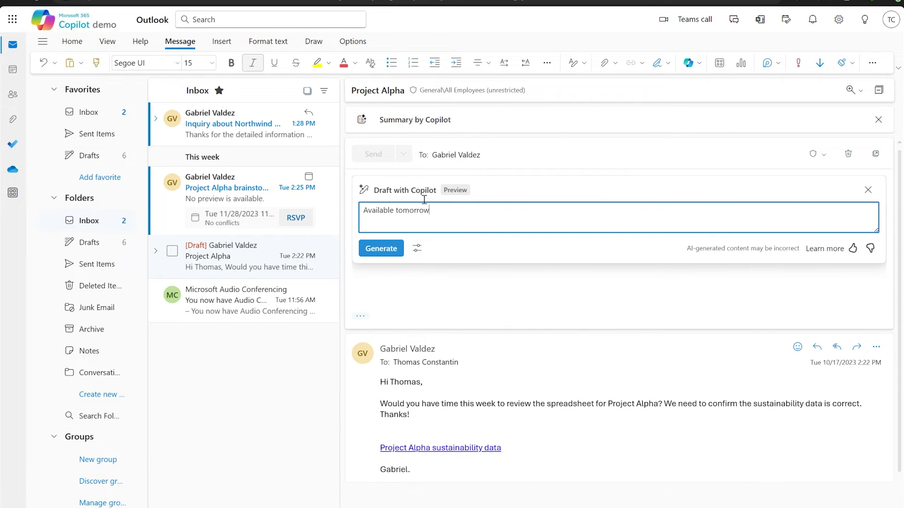
left_click(417, 248)
left_click(450, 285)
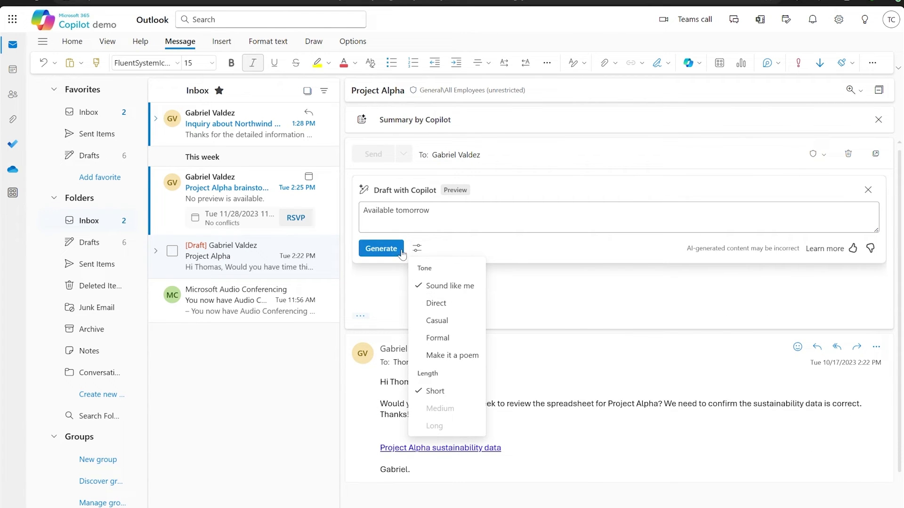
left_click(381, 248)
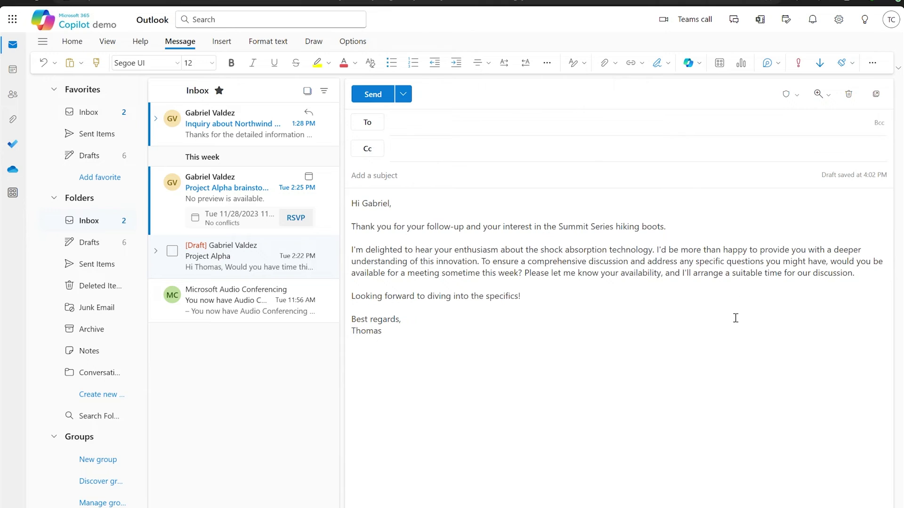
Step: Run Coaching by Copilot on the hiking-boots email and view its Reader Sentiment, Clarity and Tone feedback
left_click(699, 64)
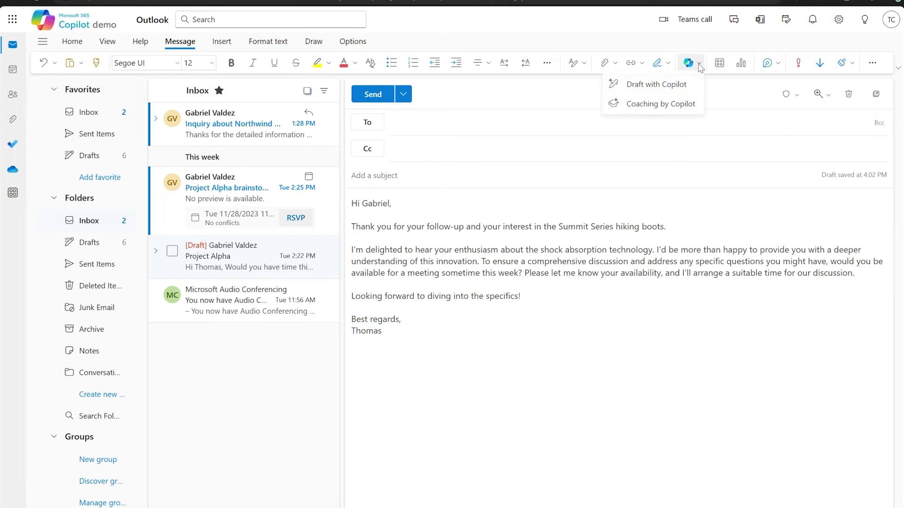
left_click(692, 104)
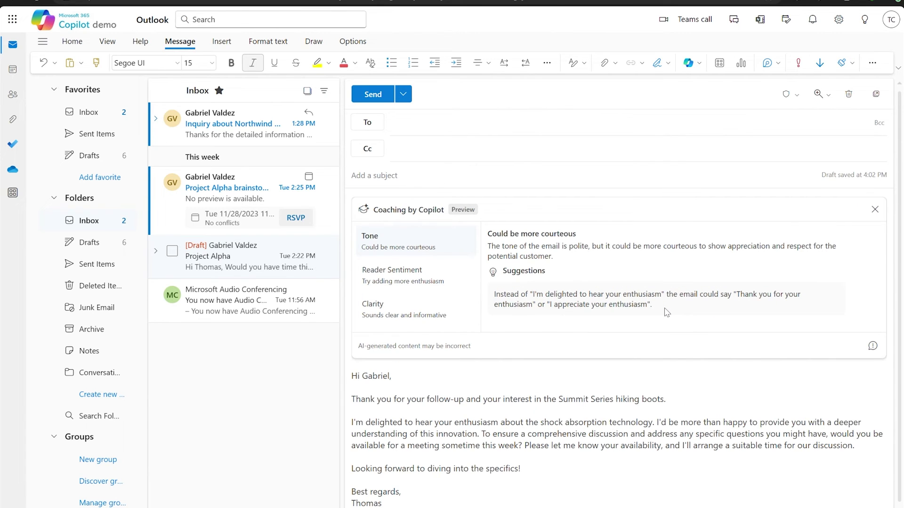
left_click(443, 275)
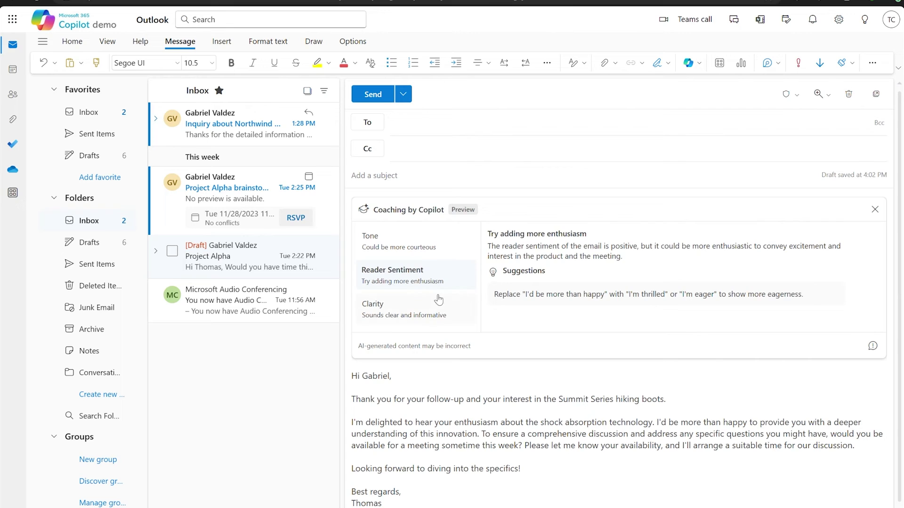
left_click(437, 313)
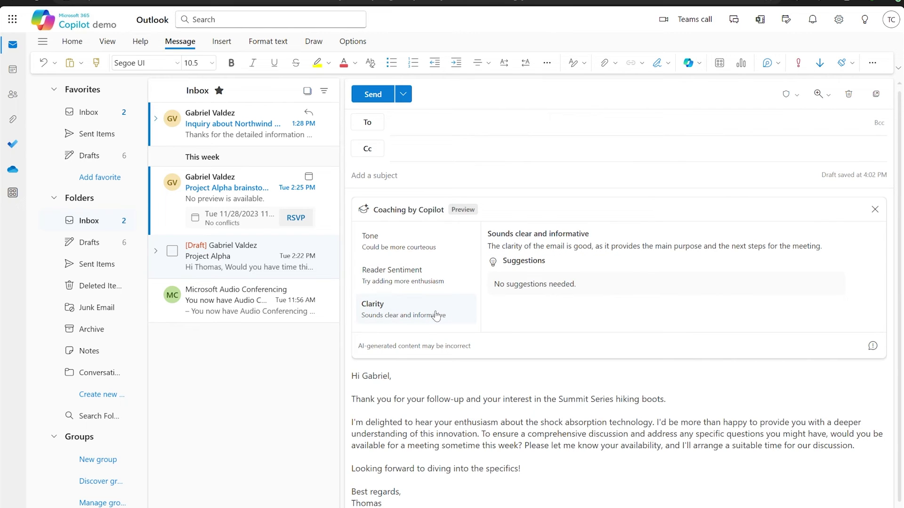
left_click(442, 257)
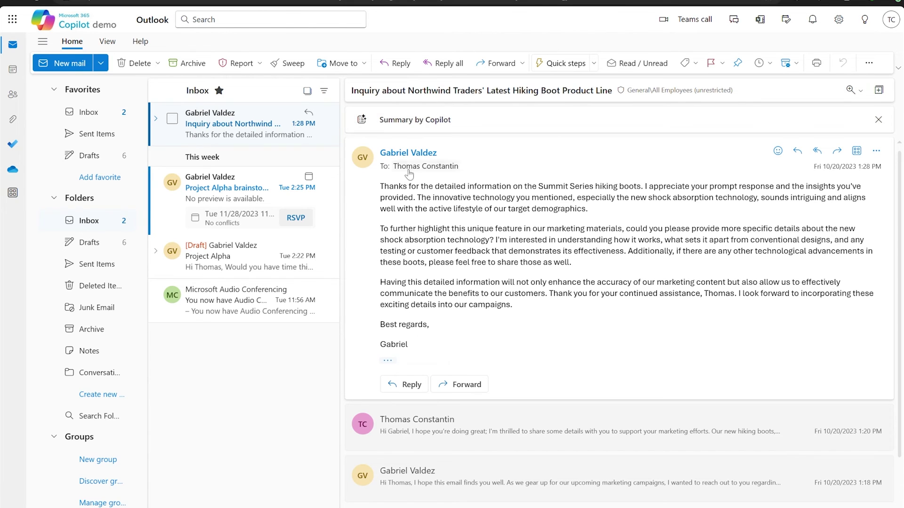
Step: Generate the Copilot summary of the hiking-boot inquiry thread, read its three key points, then collapse it
left_click(585, 126)
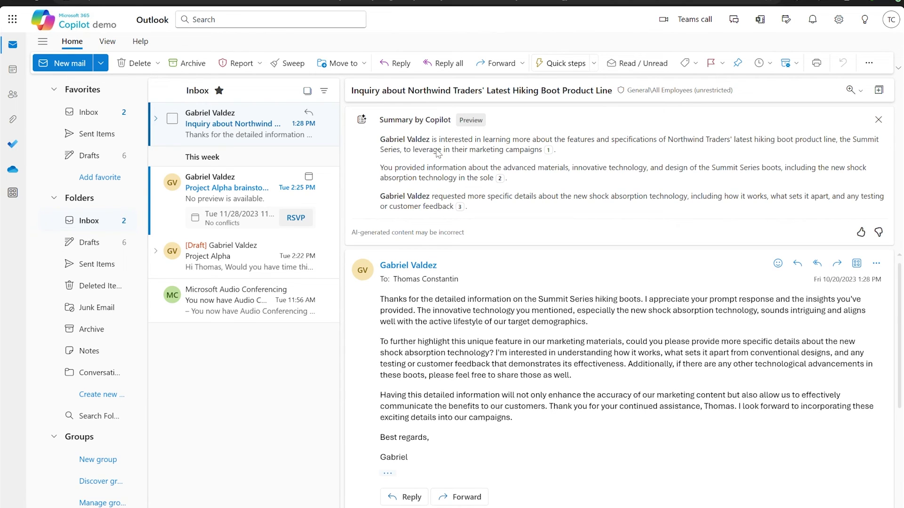
mouse_move(427, 145)
scroll(618, 344, "down", 1)
scroll(618, 344, "down", 4)
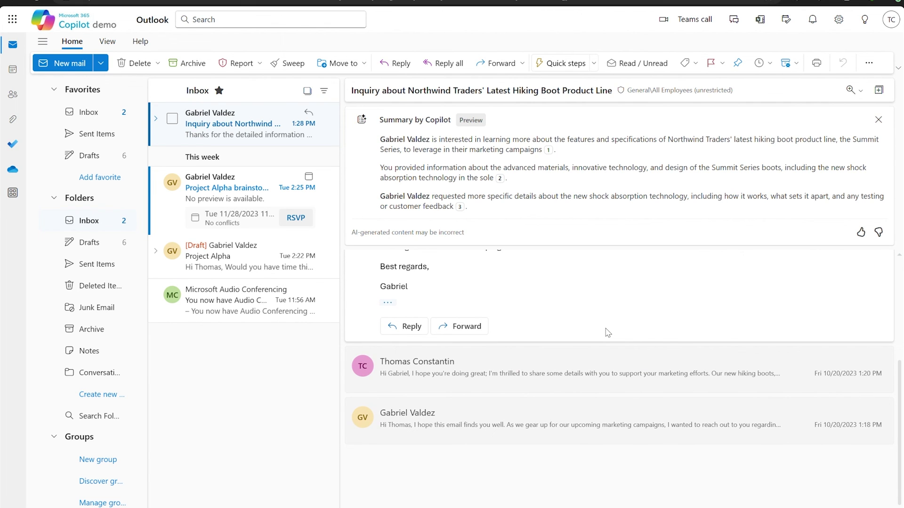
left_click(624, 123)
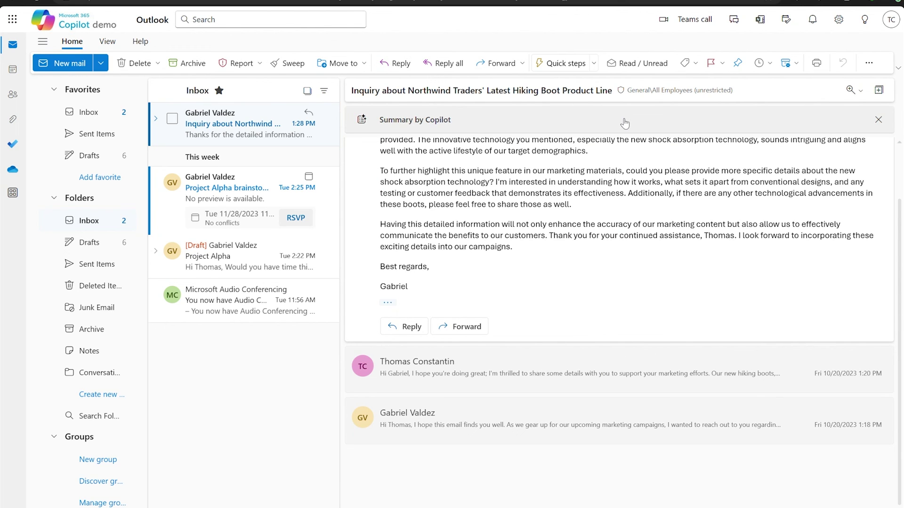
Step: Dismiss the Copilot summary panel from the hiking-boot inquiry thread
left_click(878, 120)
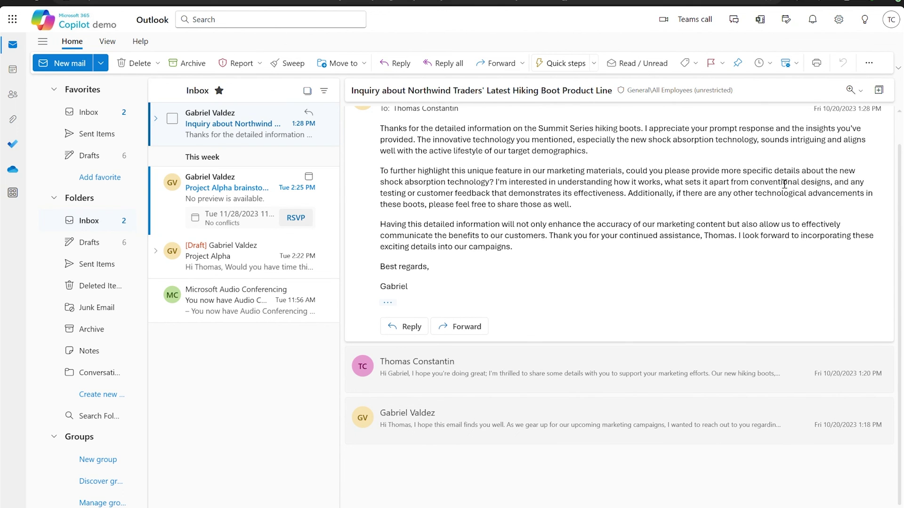